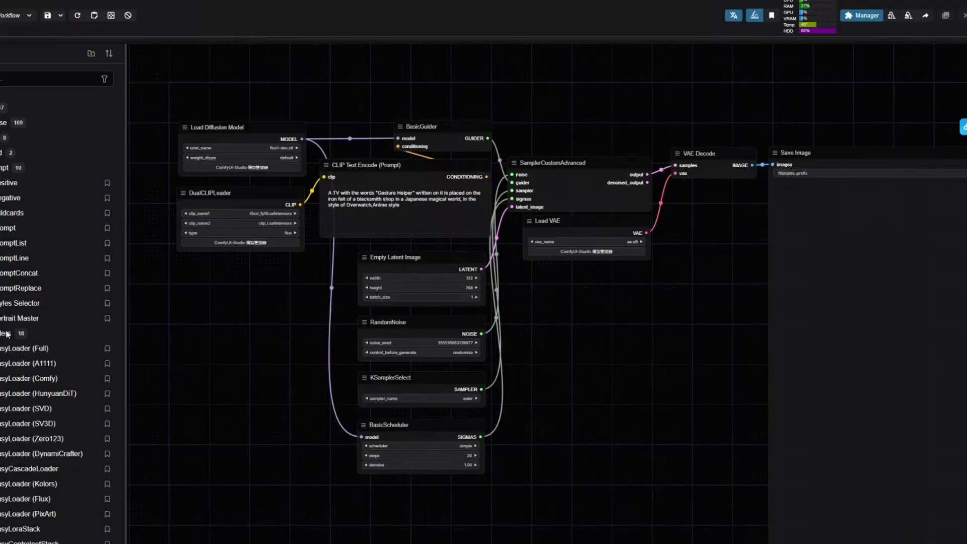
Step: Toggle the interface locale to Chinese so the Flux workflow shows translated node labels
click(733, 18)
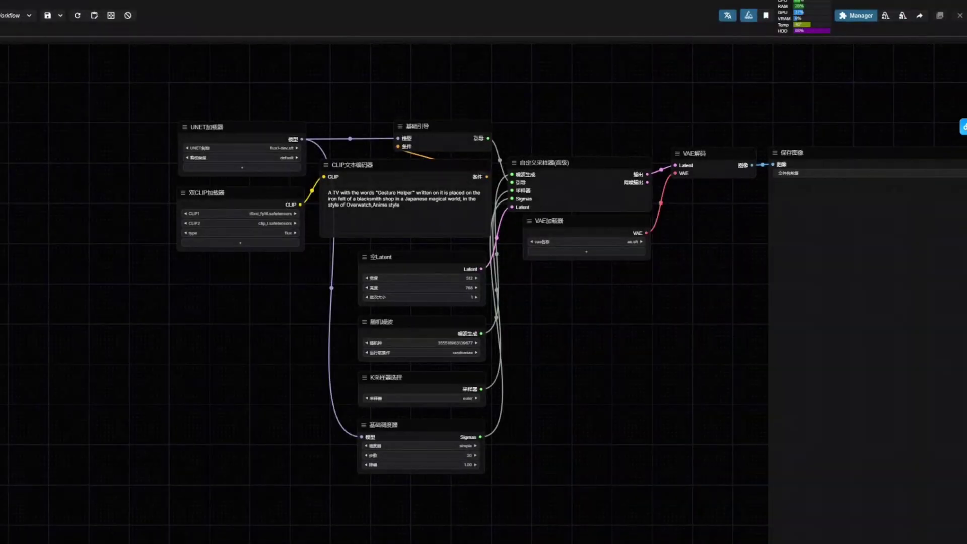
Step: Open the node library, collapse its IPAdapter folder, then browse the Chinese Settings categories and close them
key(n)
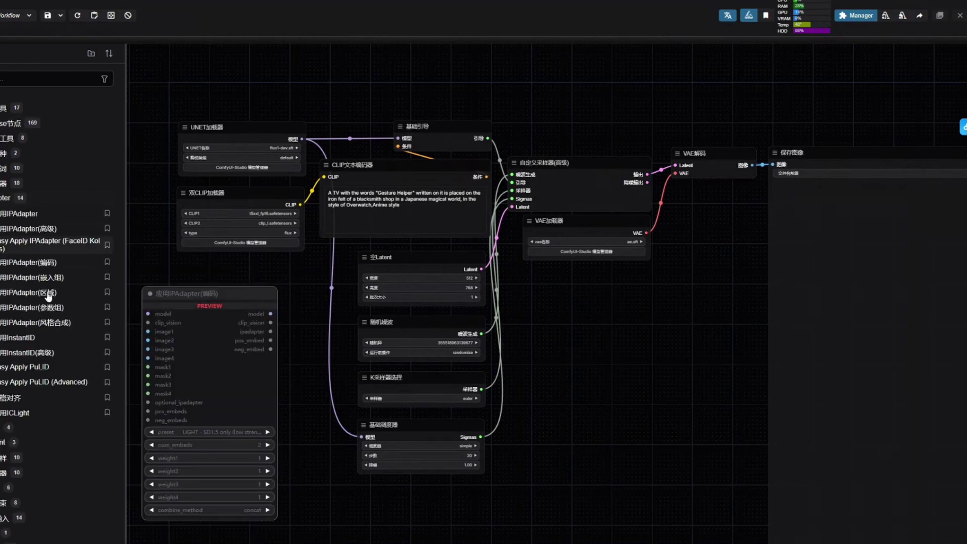
click(7, 197)
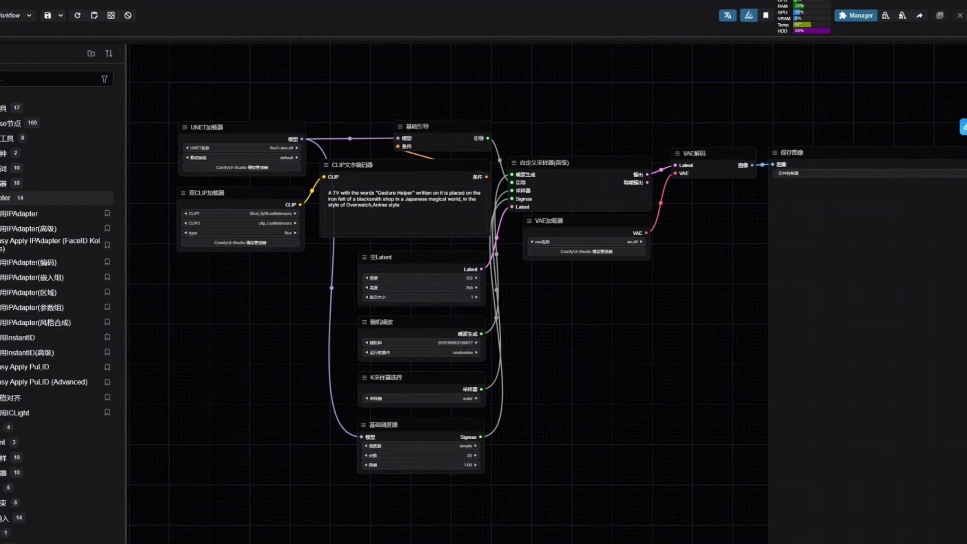
key(ctrl+comma)
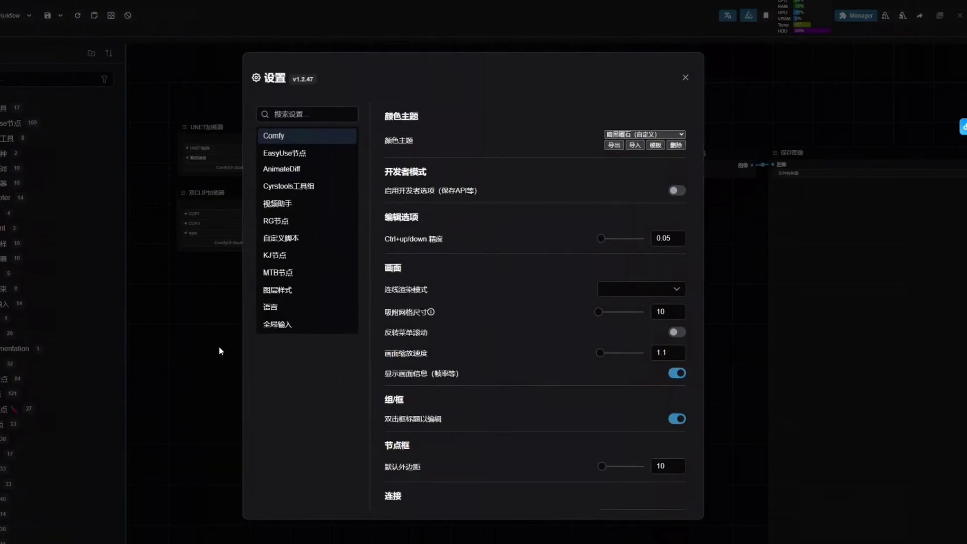
key(Down)
key(Down)
key(Down)
key(Down)
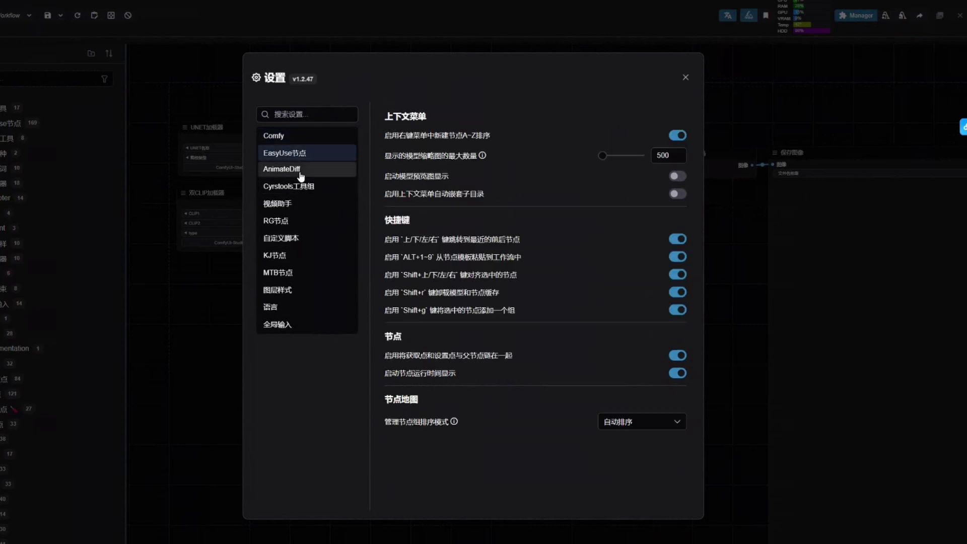
click(302, 246)
click(303, 286)
click(300, 309)
click(301, 328)
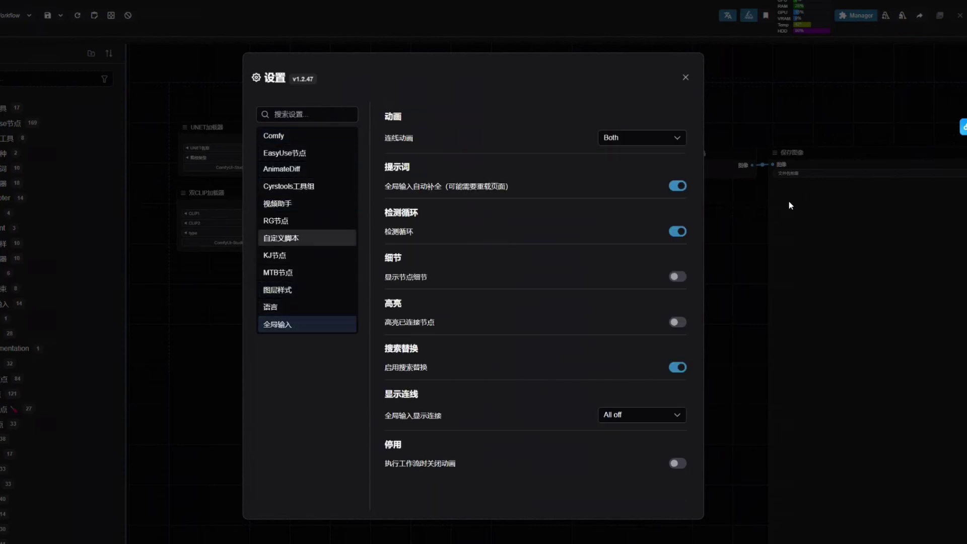
click(690, 78)
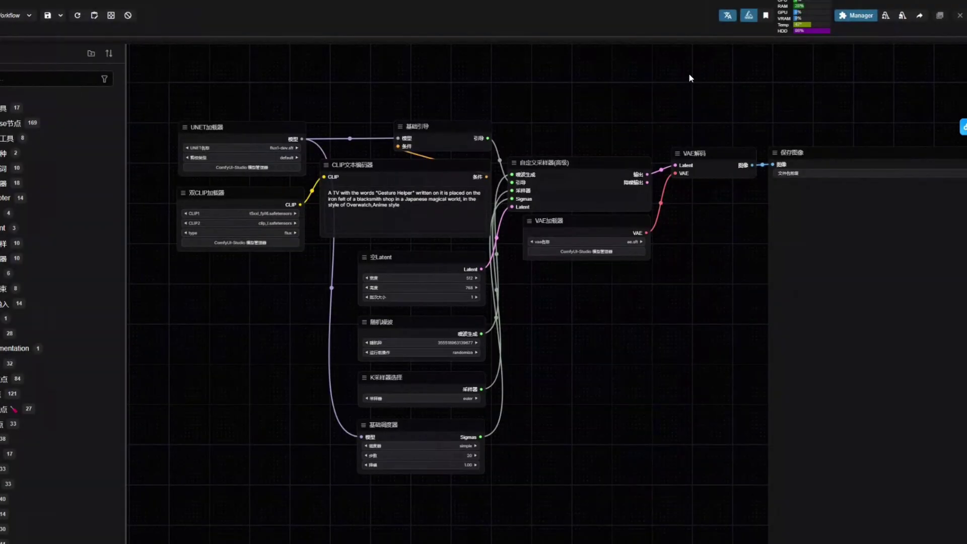
click(860, 19)
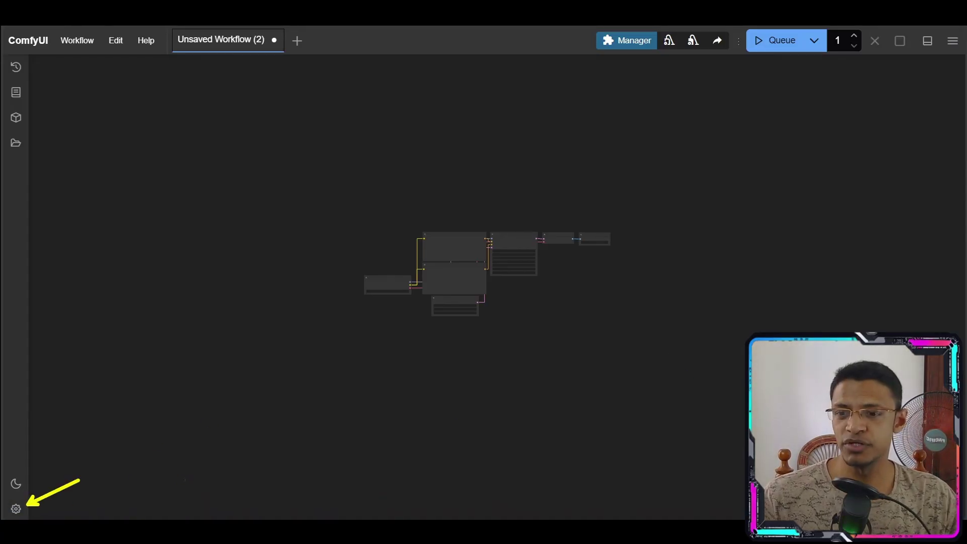
Step: Choose 日本語 from the Locale > Language dropdown in Settings, then close the dialog
click(16, 509)
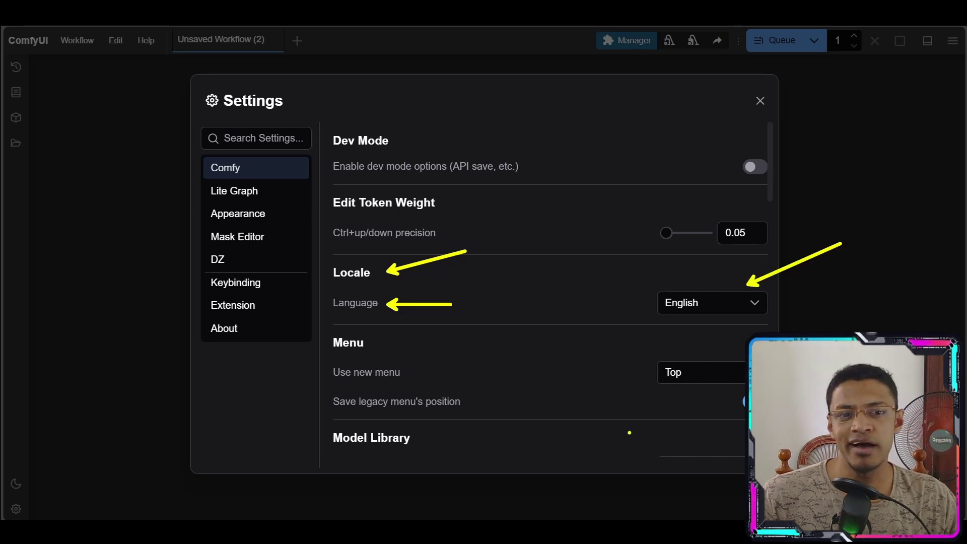
click(750, 303)
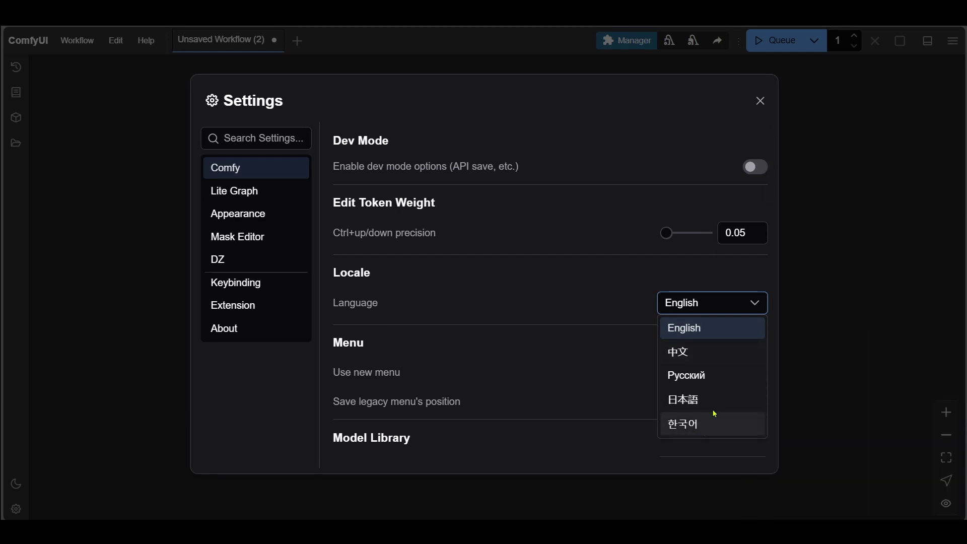
click(728, 404)
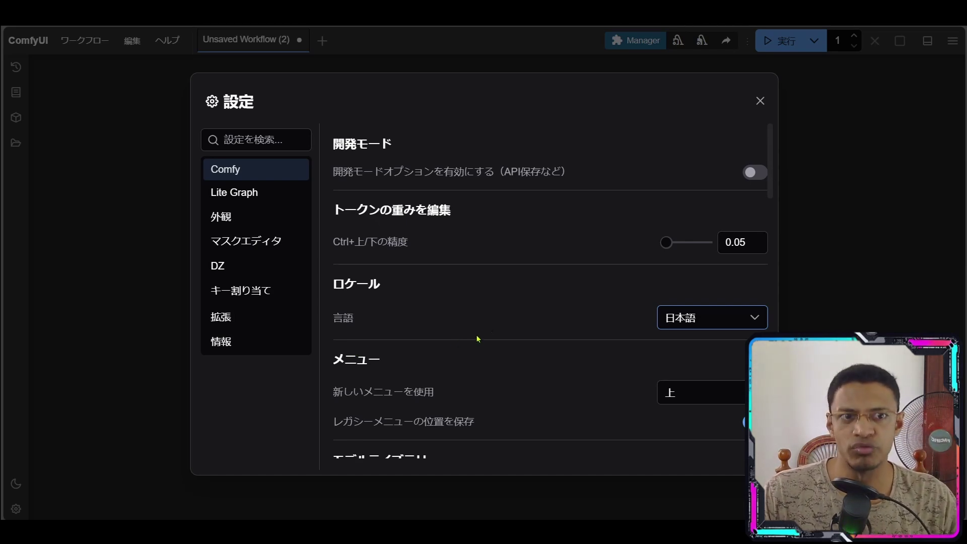
scroll(604, 317, down, 10)
scroll(601, 327, up, 1)
scroll(601, 329, up, 8)
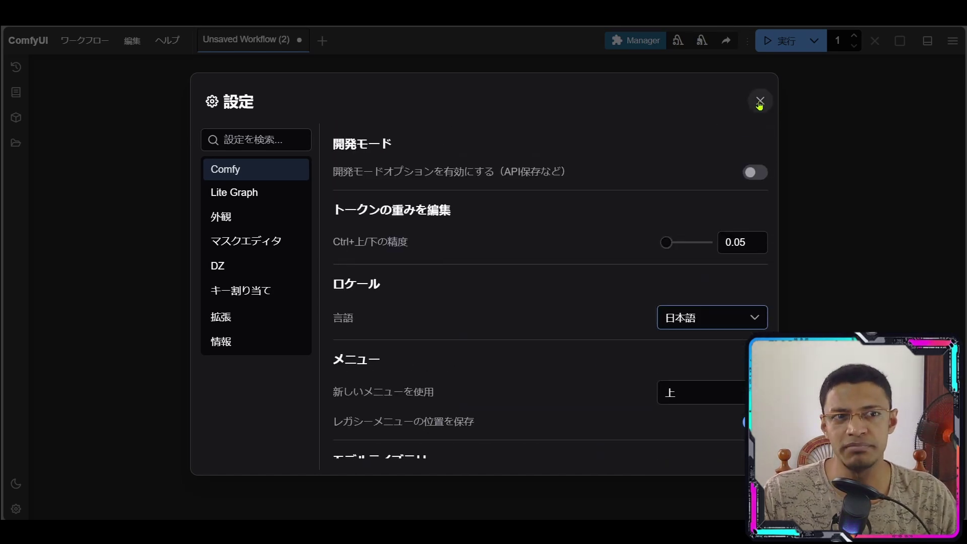
click(759, 102)
drag(674, 81, 901, 79)
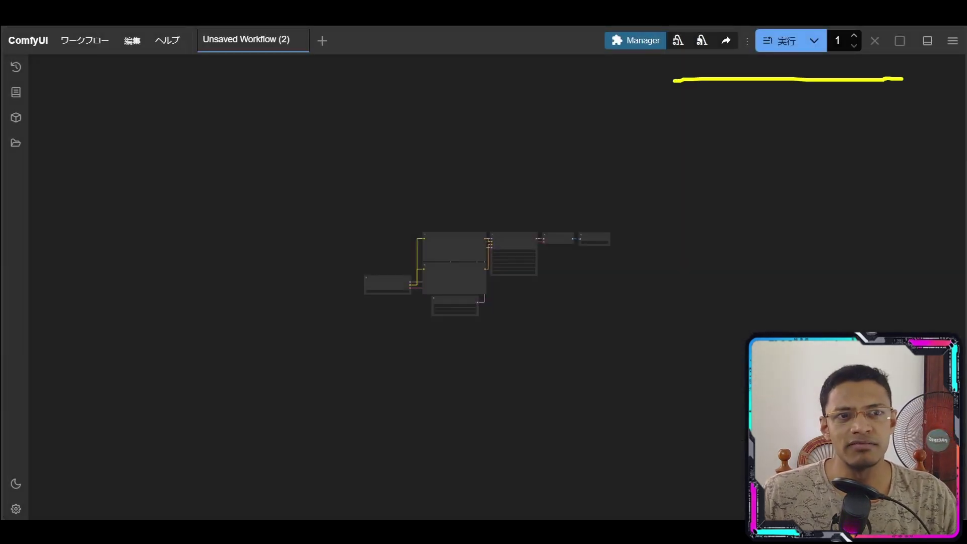
drag(789, 76, 790, 149)
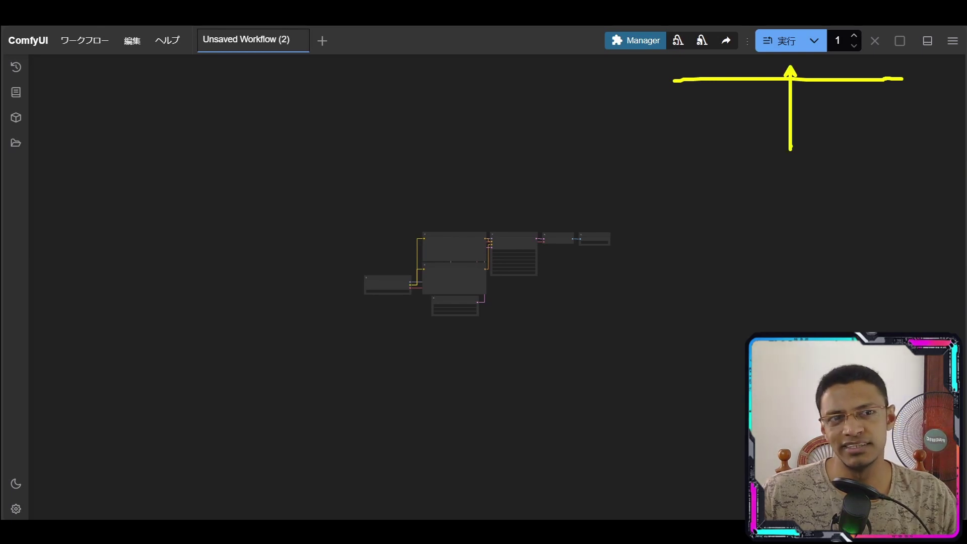
key(Escape)
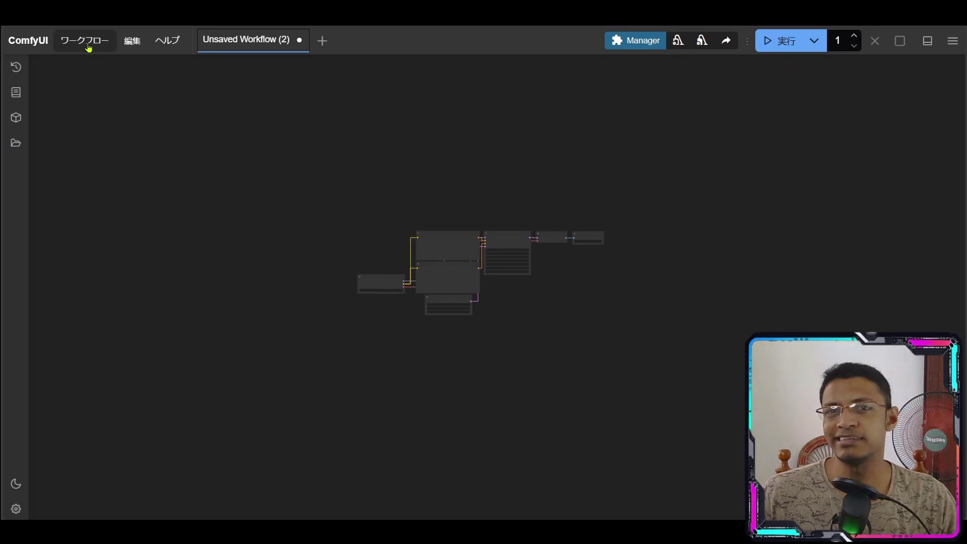
click(116, 45)
mouse_move(84, 48)
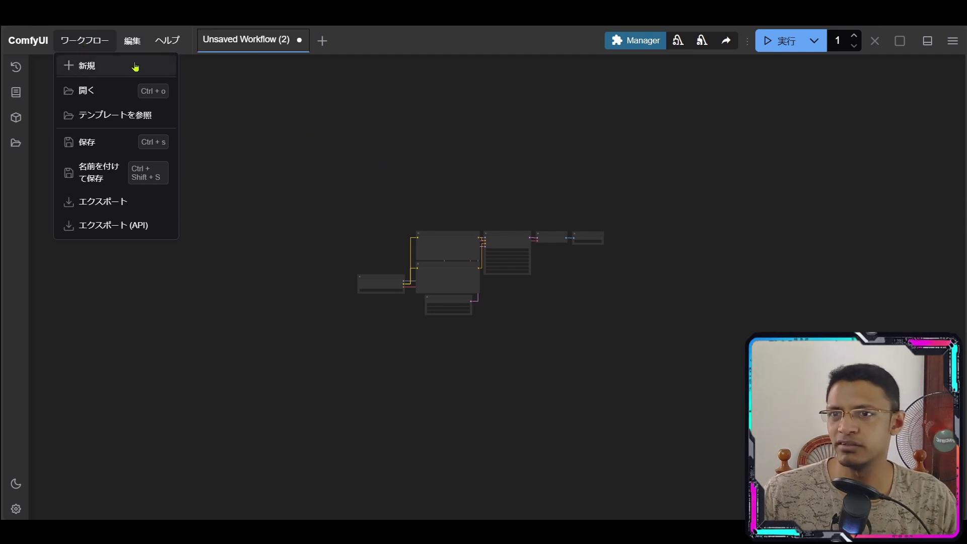
mouse_move(135, 42)
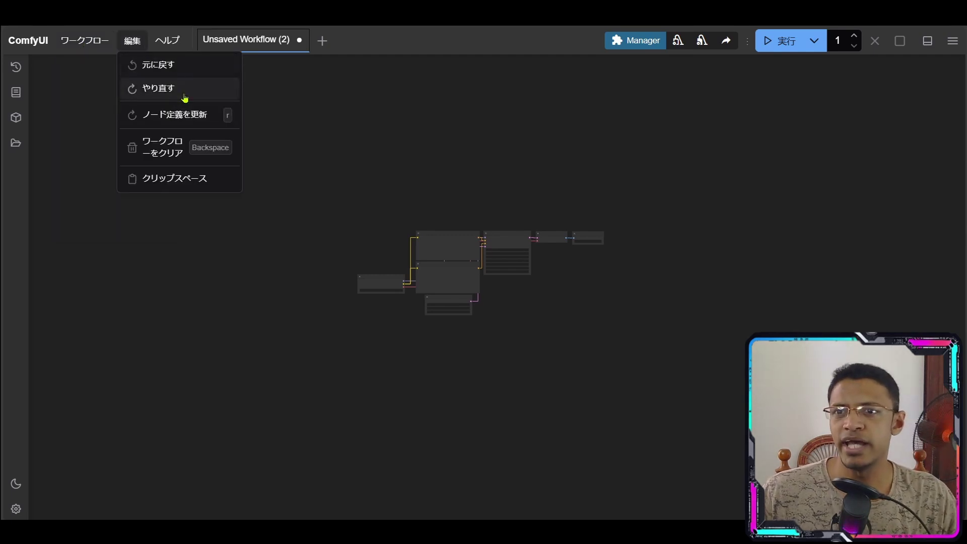
click(384, 175)
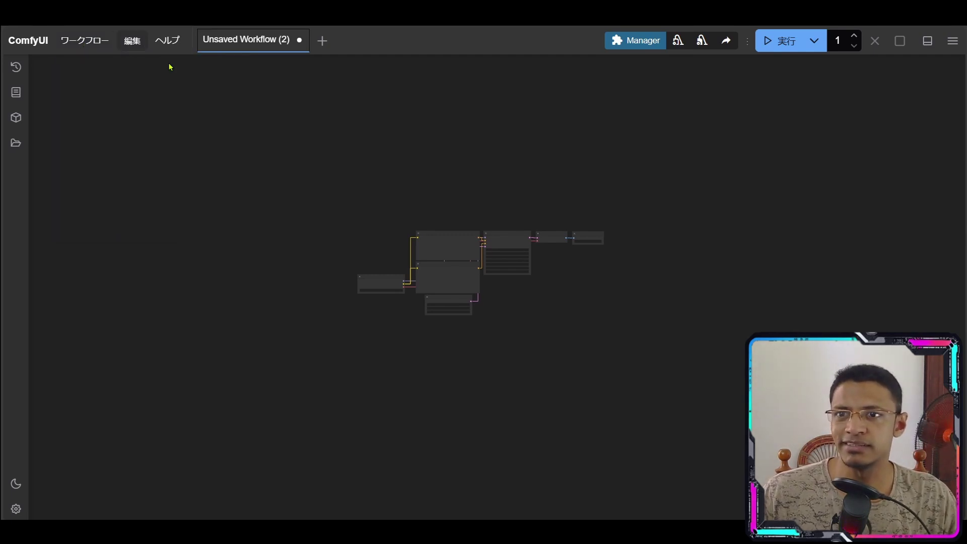
click(167, 41)
click(216, 198)
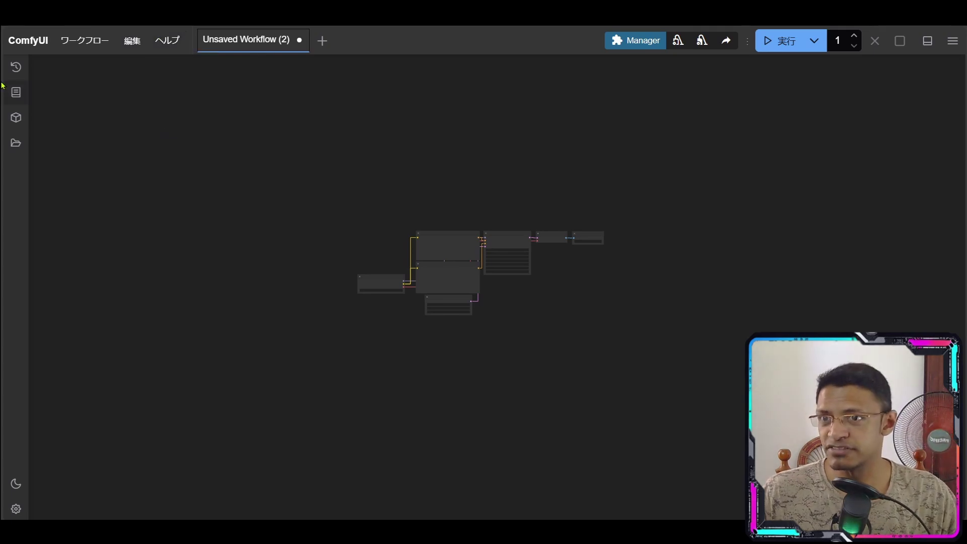
Step: Open the node library, expand utils, then expand サンプリング to show its Kサンプラー nodes
click(17, 68)
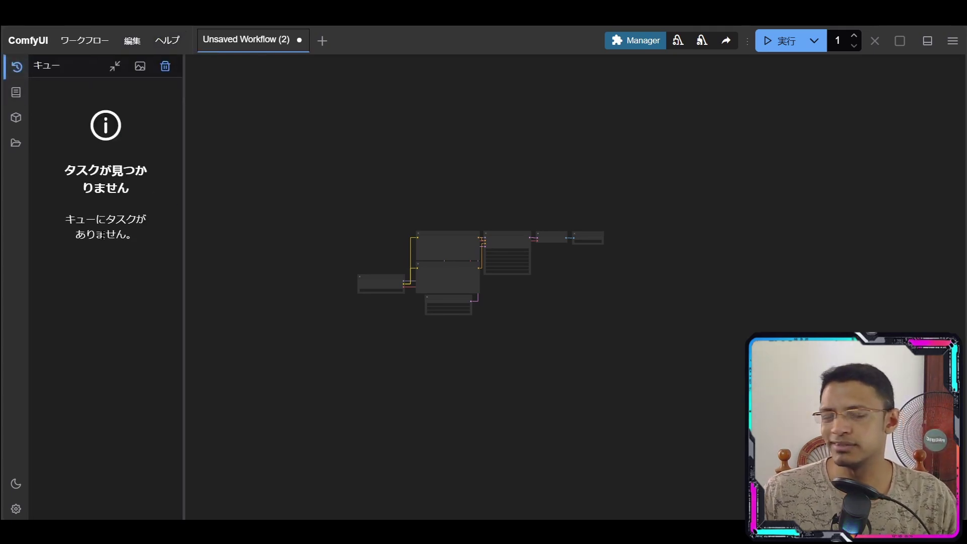
click(16, 92)
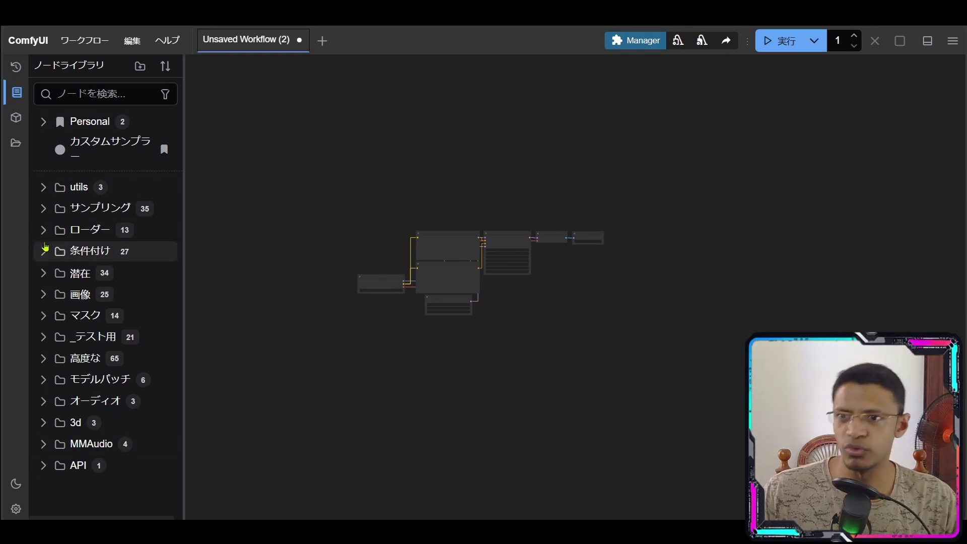
click(47, 192)
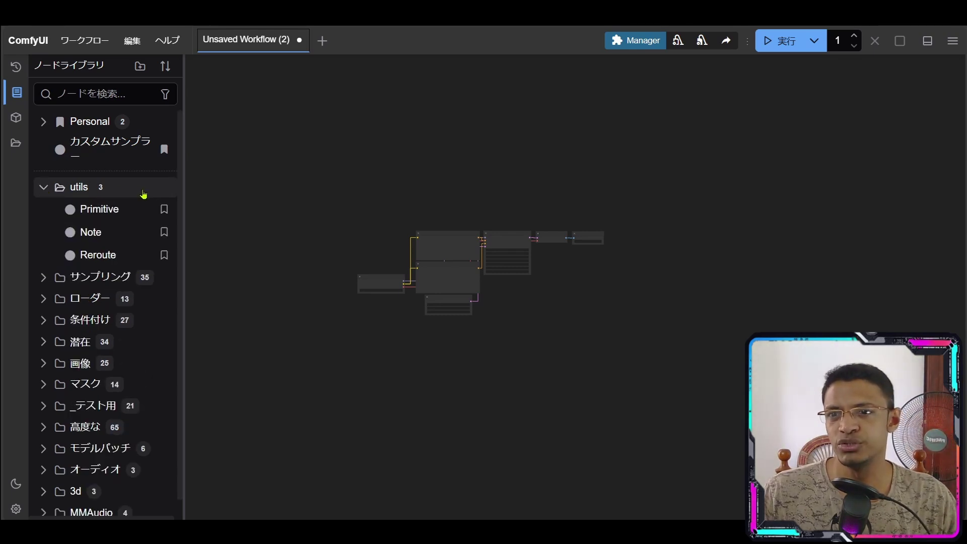
mouse_move(143, 218)
mouse_move(136, 241)
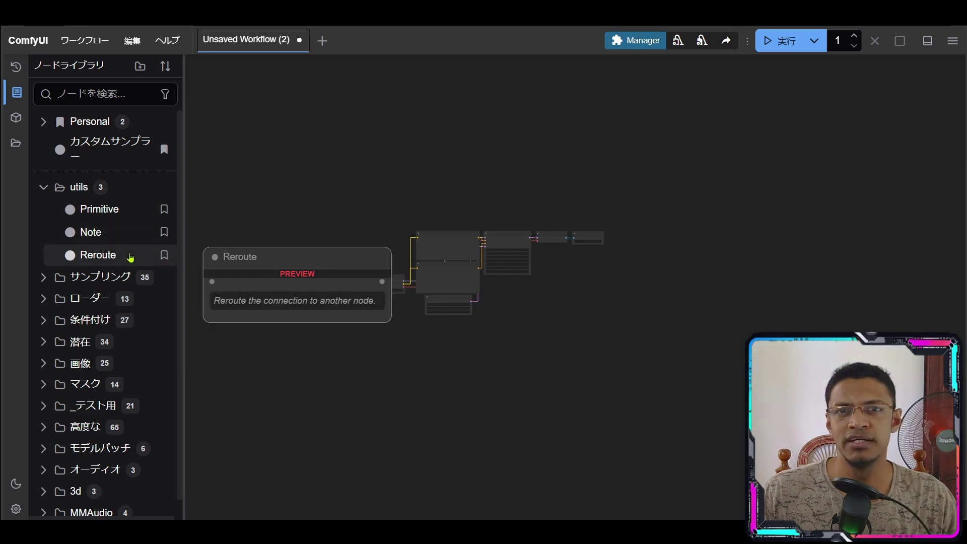
click(76, 187)
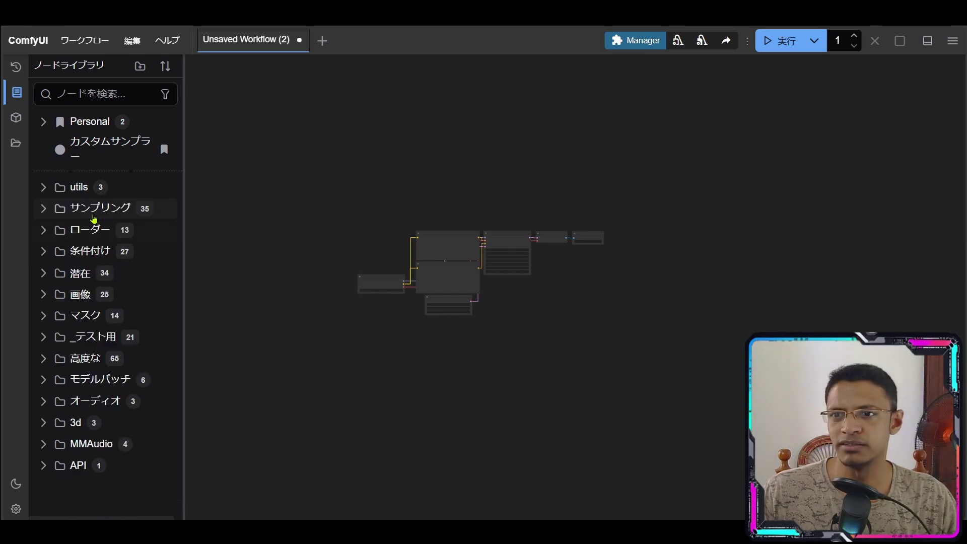
click(60, 210)
mouse_move(75, 231)
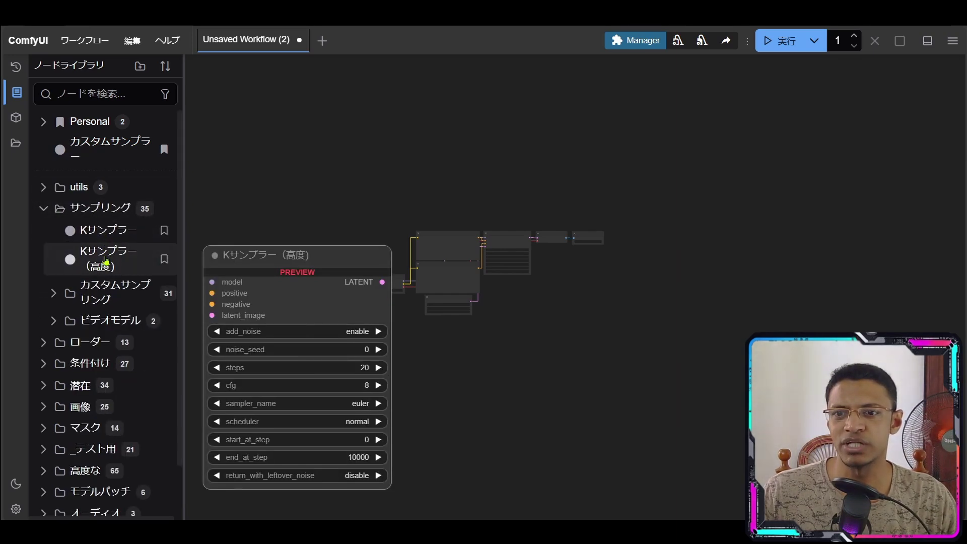
Step: Collapse サンプリング and pan and zoom the graph toward the 画像を保存 node
click(75, 208)
scroll(574, 330, up, 15)
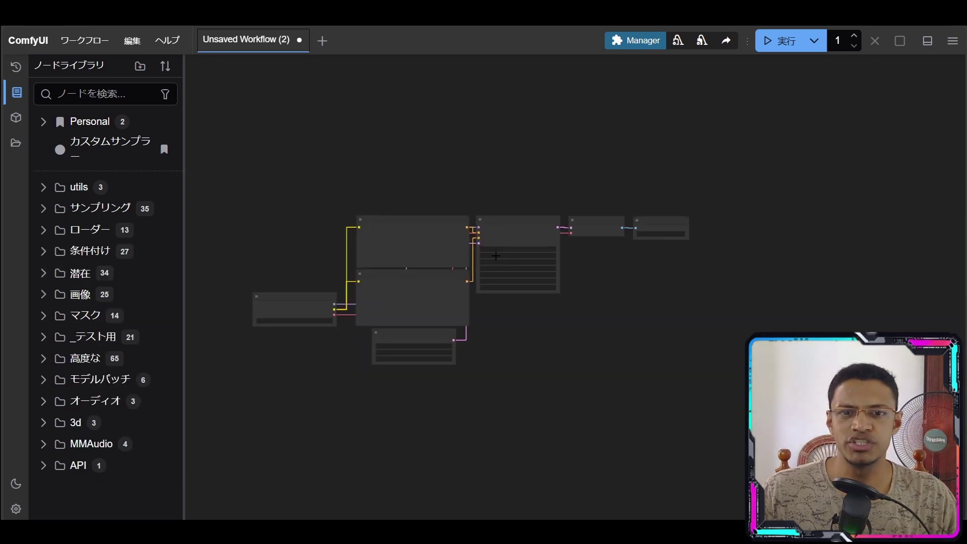
drag(426, 284, 442, 240)
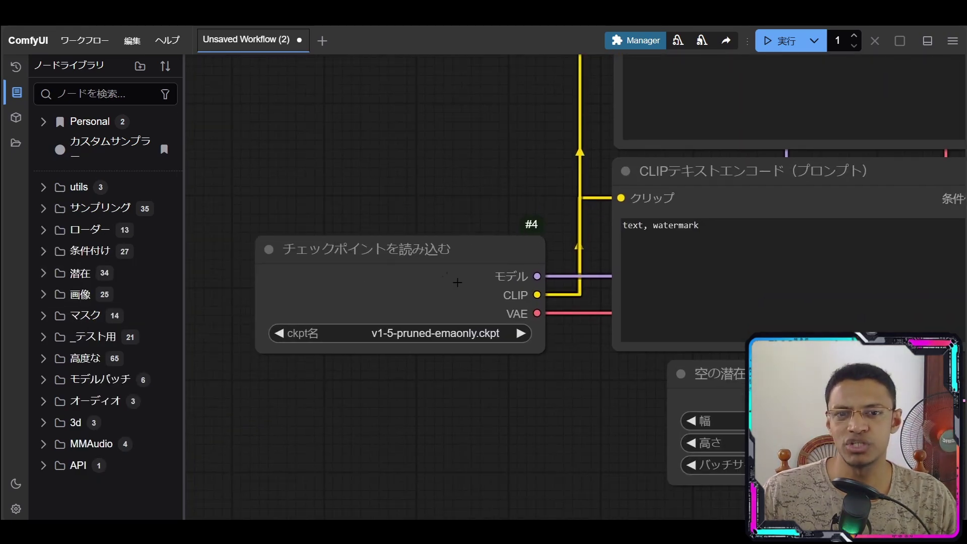
scroll(550, 378, down, 3)
drag(894, 283, 783, 296)
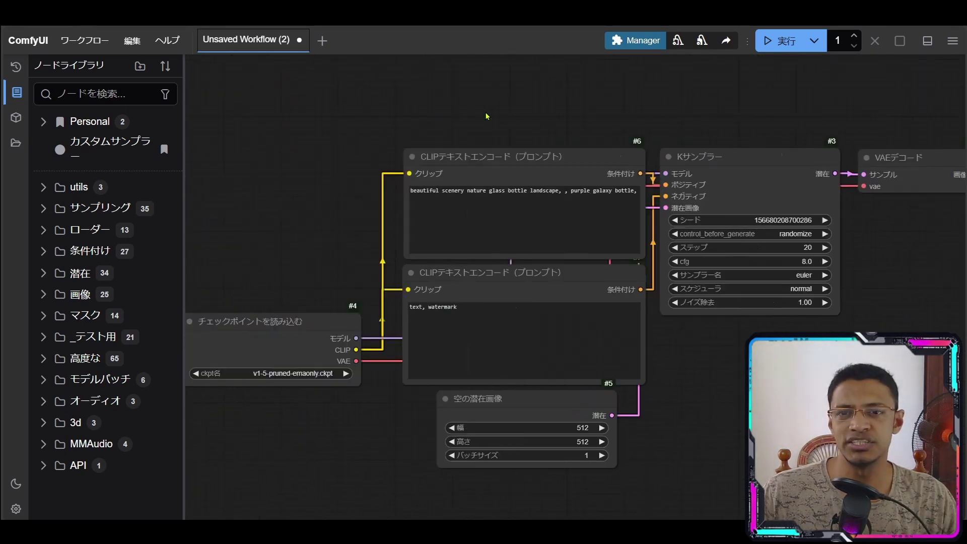
scroll(434, 198, up, 5)
scroll(251, 231, down, 2)
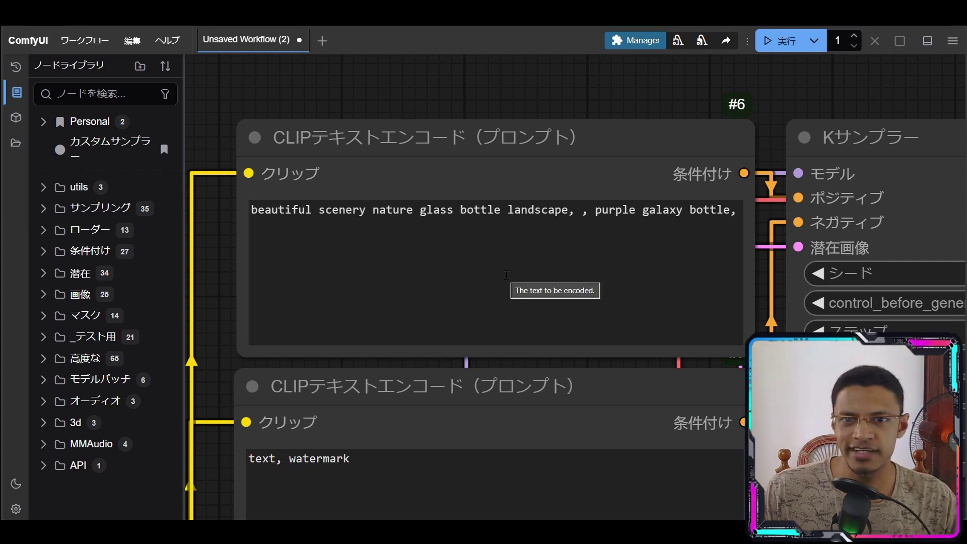
Step: Select all of the positive prompt text, fit the workflow in view, and select it again
click(569, 315)
key(ctrl+a)
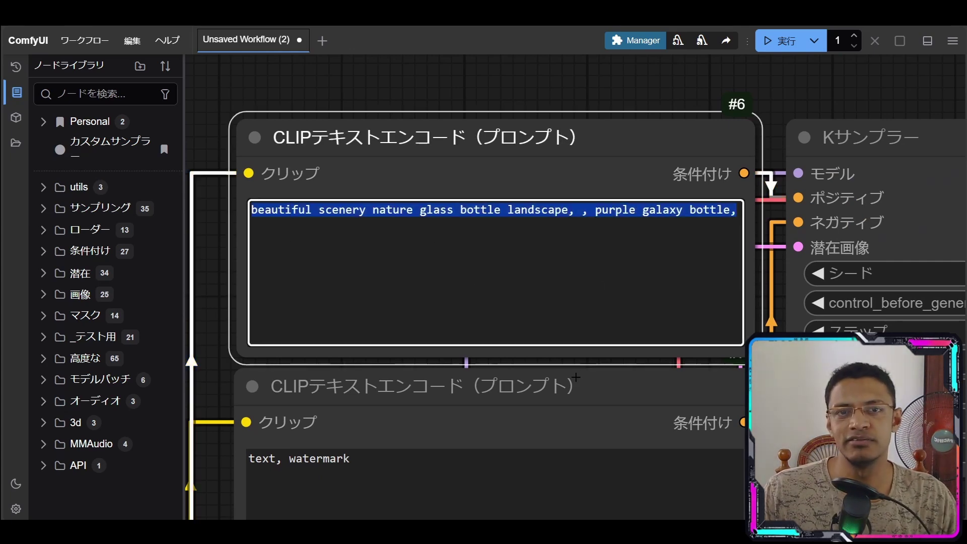
click(692, 371)
key(.)
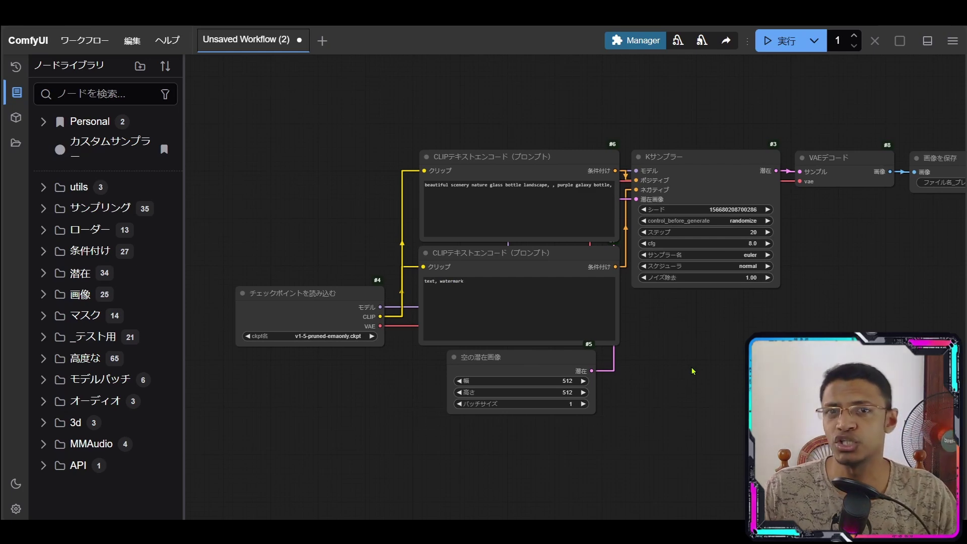
scroll(458, 192, up, 5)
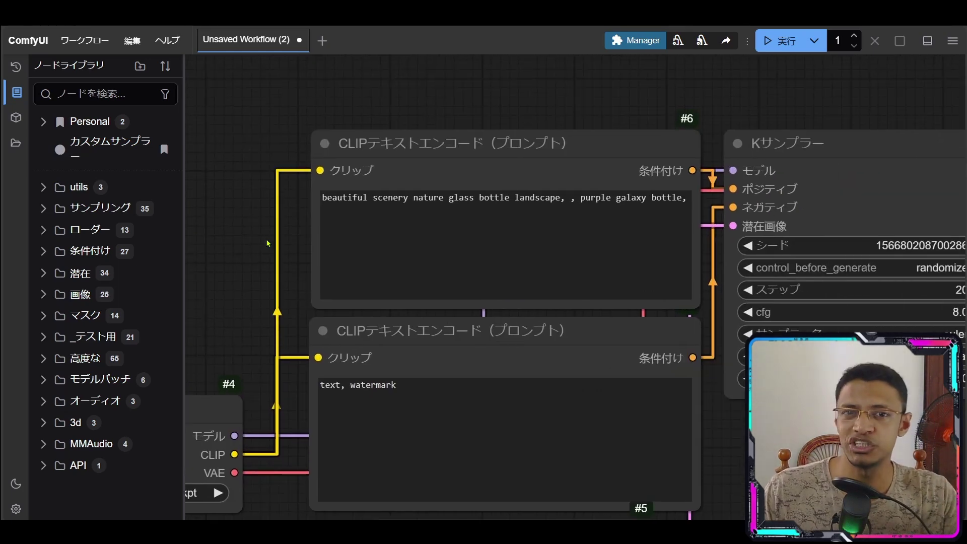
triple_click(496, 238)
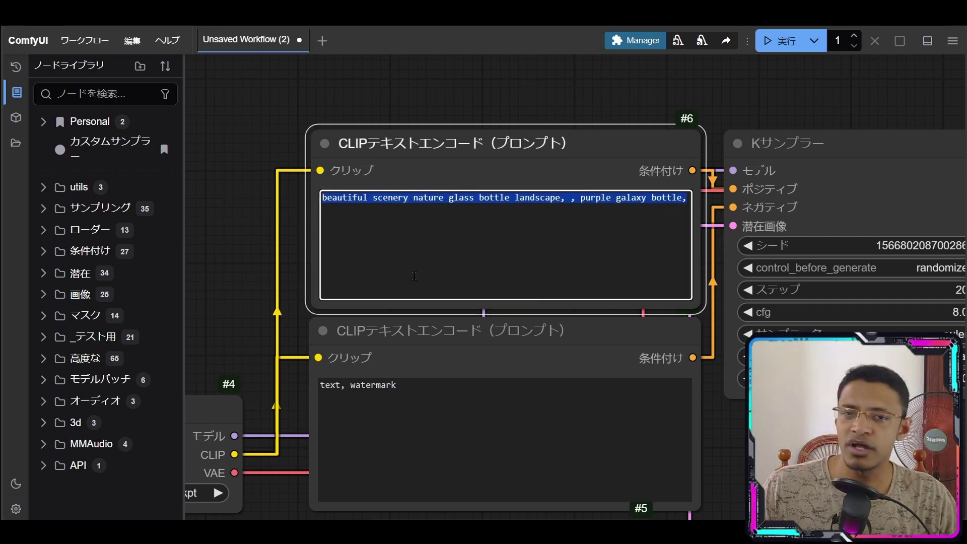
click(214, 212)
Step: Close the node library and pan the workflow toward the centre of the canvas
key(n)
scroll(232, 222, down, 10)
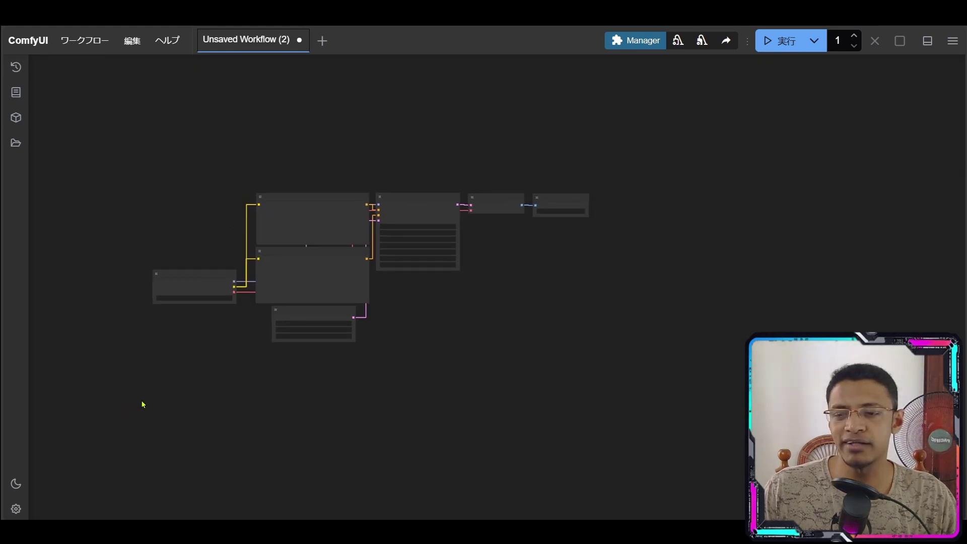
drag(143, 405, 244, 375)
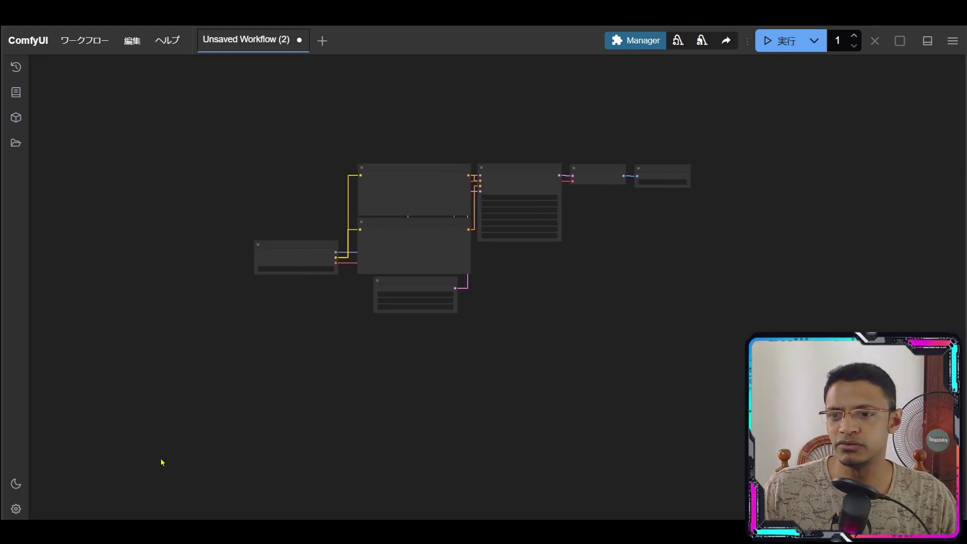
Step: Set the 言語 option under ロケール to English and close Settings
click(15, 509)
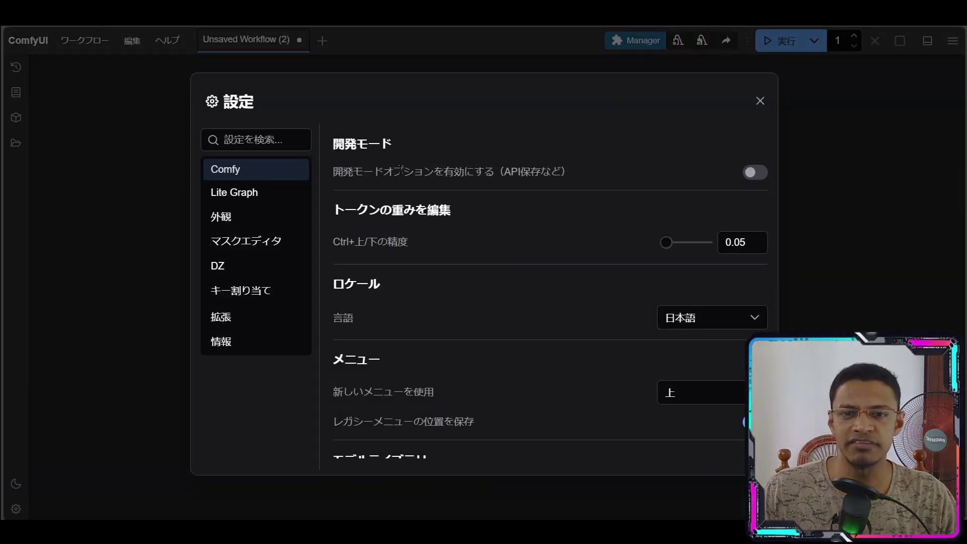
double_click(407, 292)
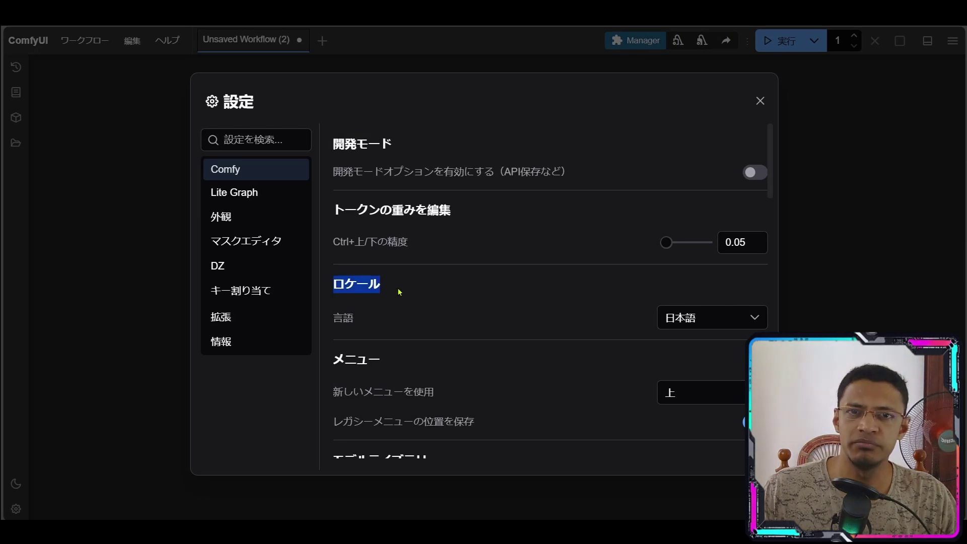
double_click(374, 318)
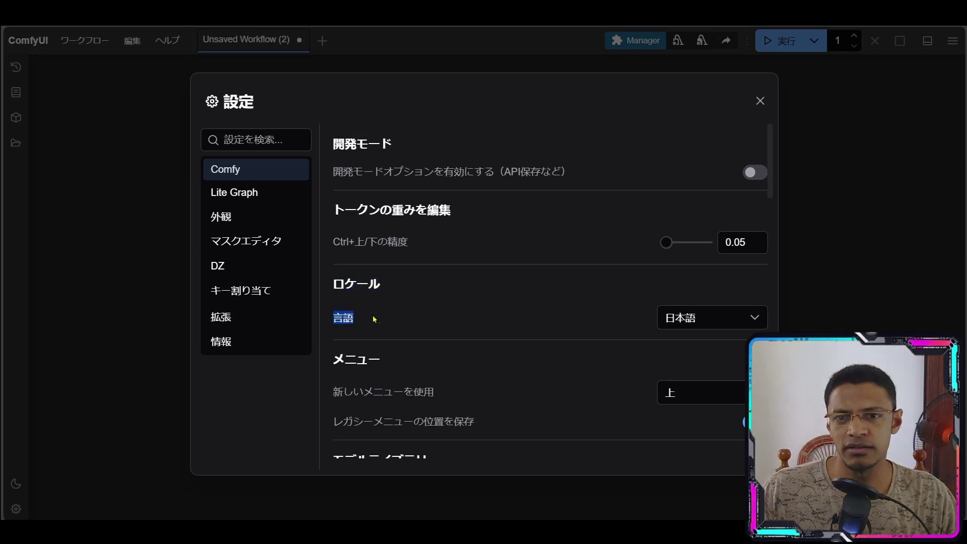
click(739, 322)
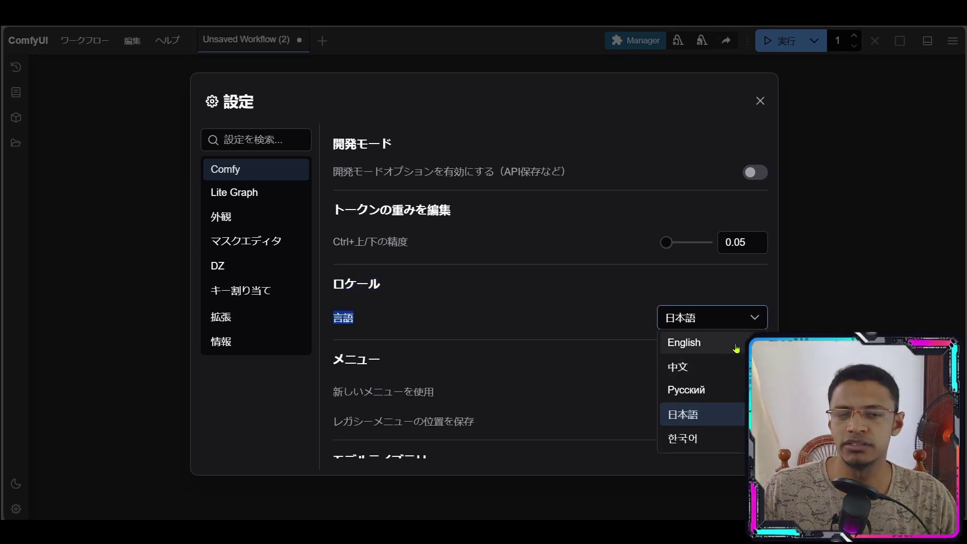
click(735, 345)
click(788, 243)
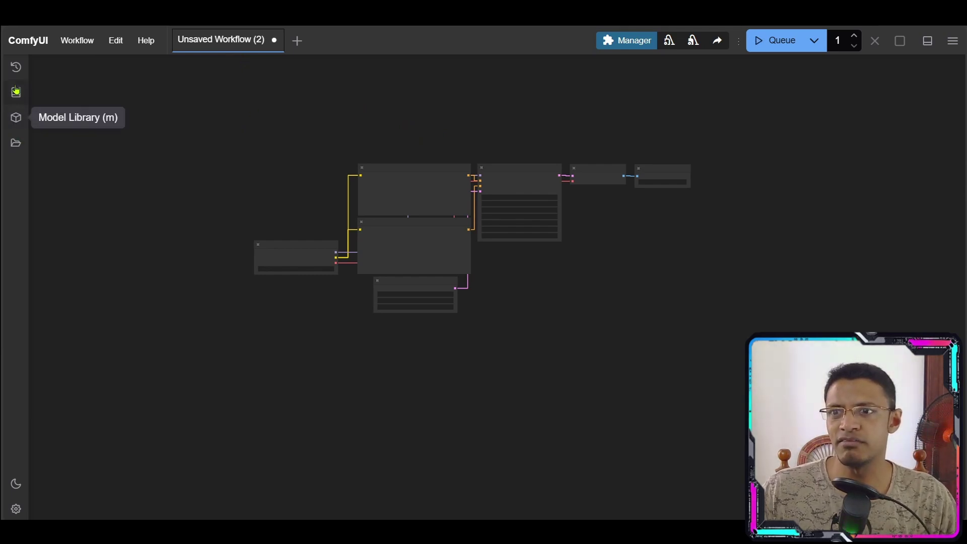
Step: Open and close the Workflows panel, then add empty workflow tabs up to Unsaved Workflow (12)
click(16, 144)
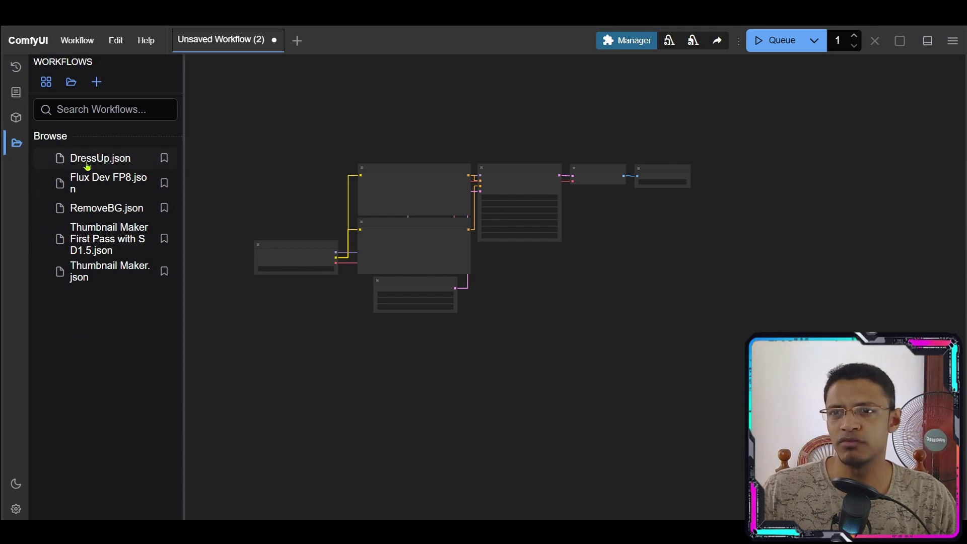
click(14, 143)
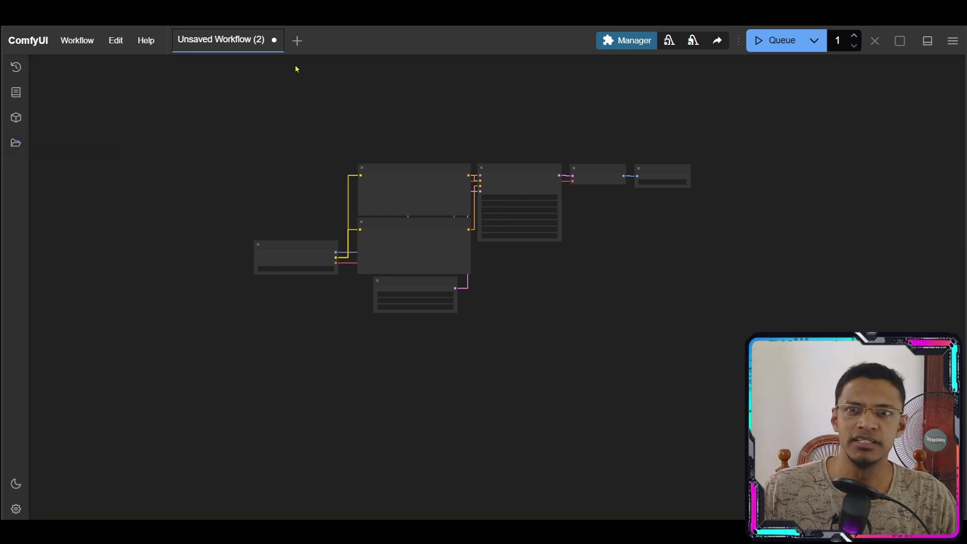
click(297, 42)
click(393, 42)
click(506, 41)
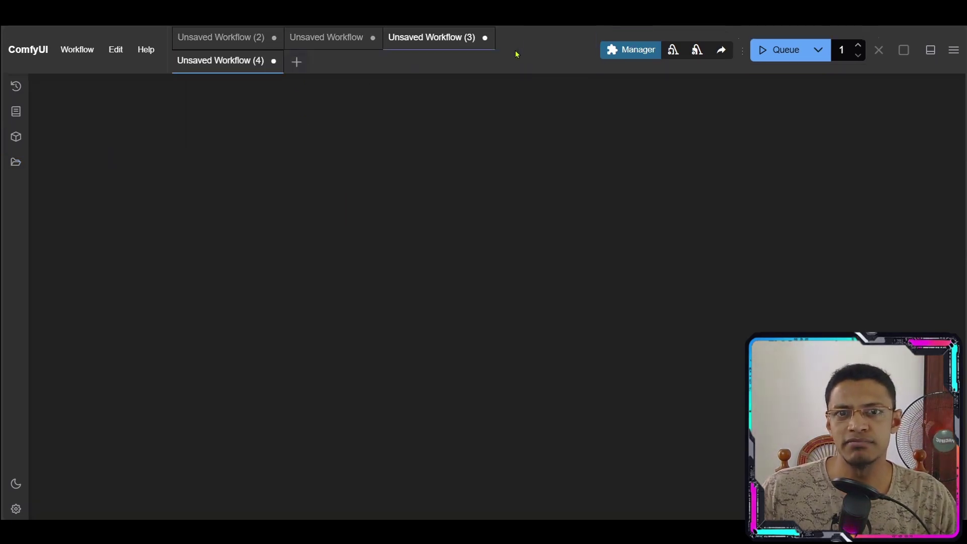
click(296, 62)
click(408, 62)
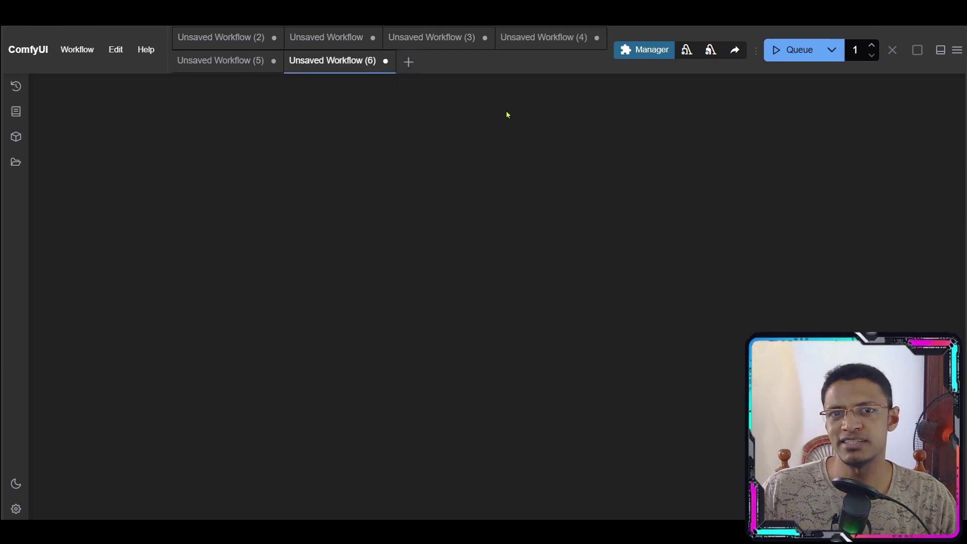
click(408, 61)
click(519, 61)
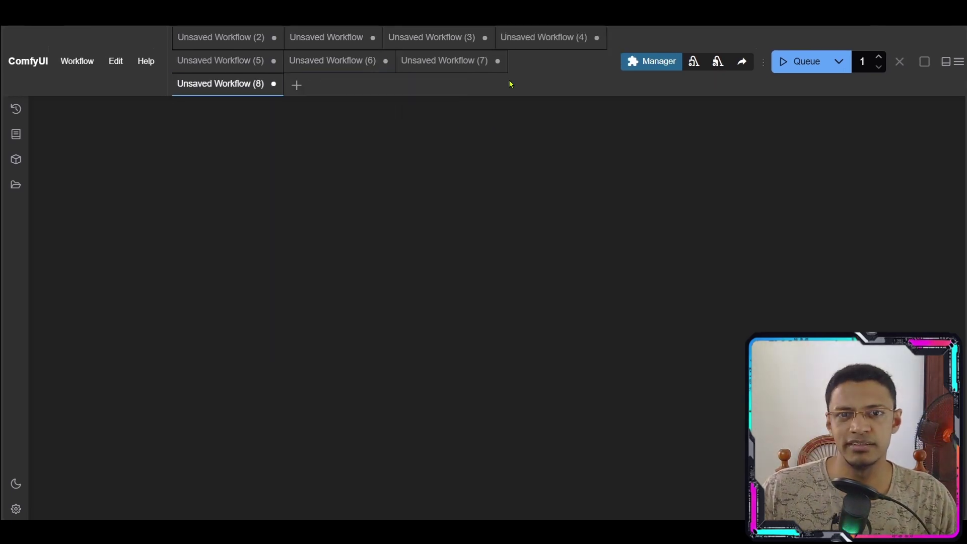
click(295, 86)
click(408, 84)
click(409, 84)
click(528, 86)
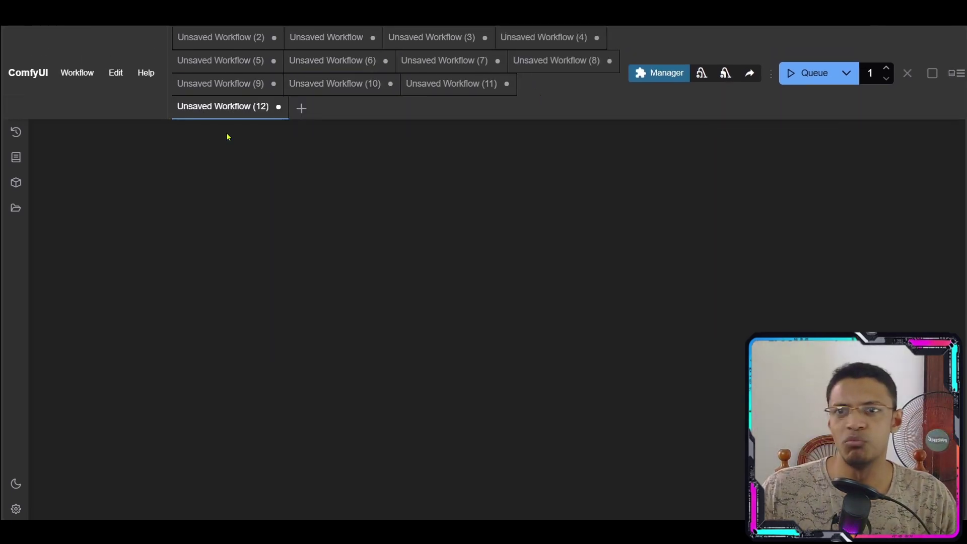